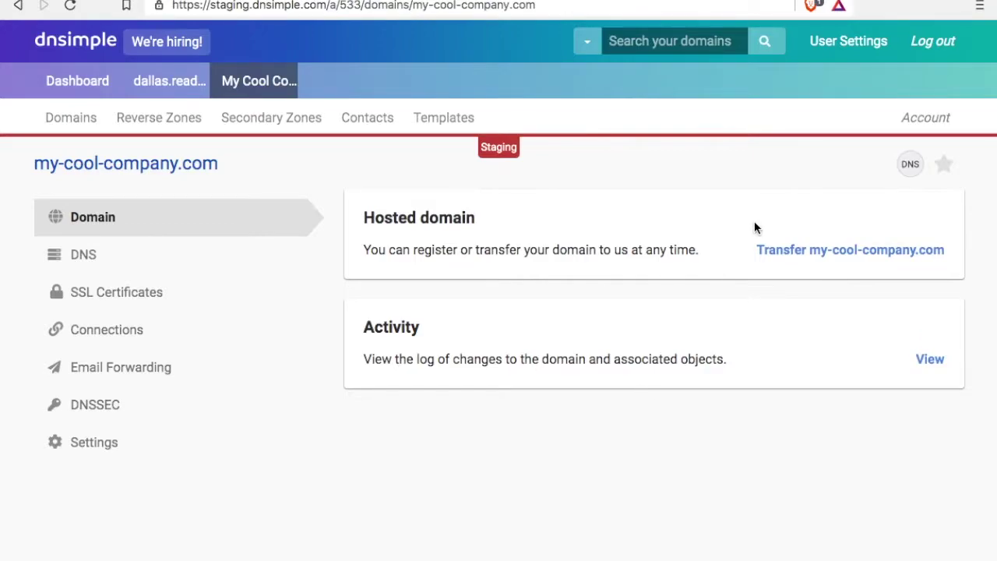
Go from the DNS records back to the domain's Connections and add the Heroku Connector.
left_click(909, 165)
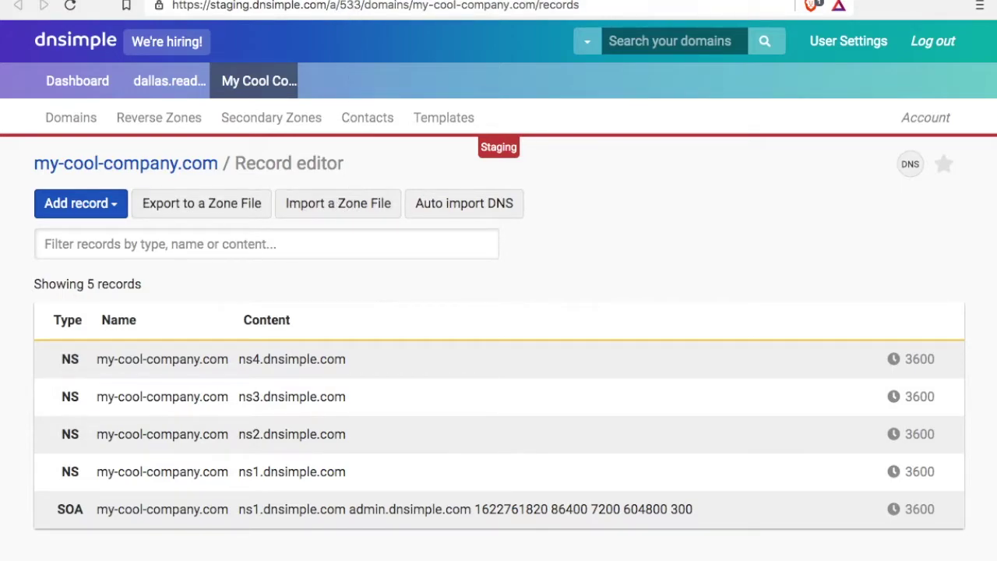
key("alt+Left")
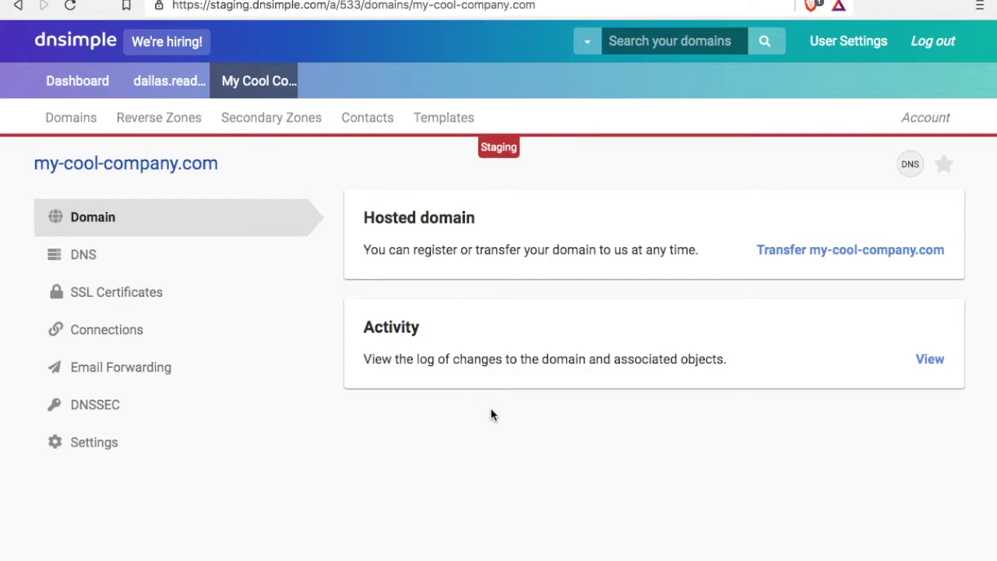
left_click(88, 341)
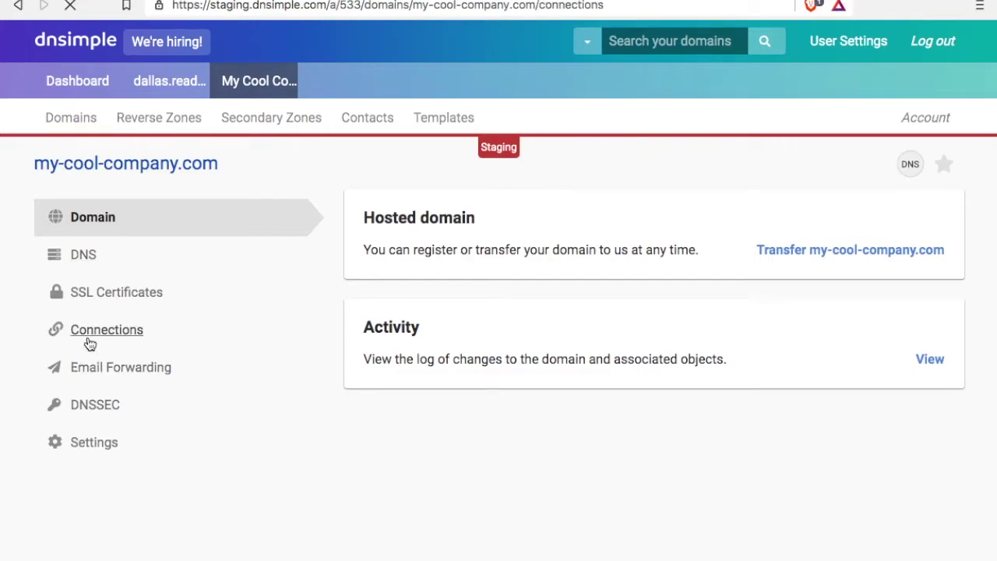
left_click(934, 325)
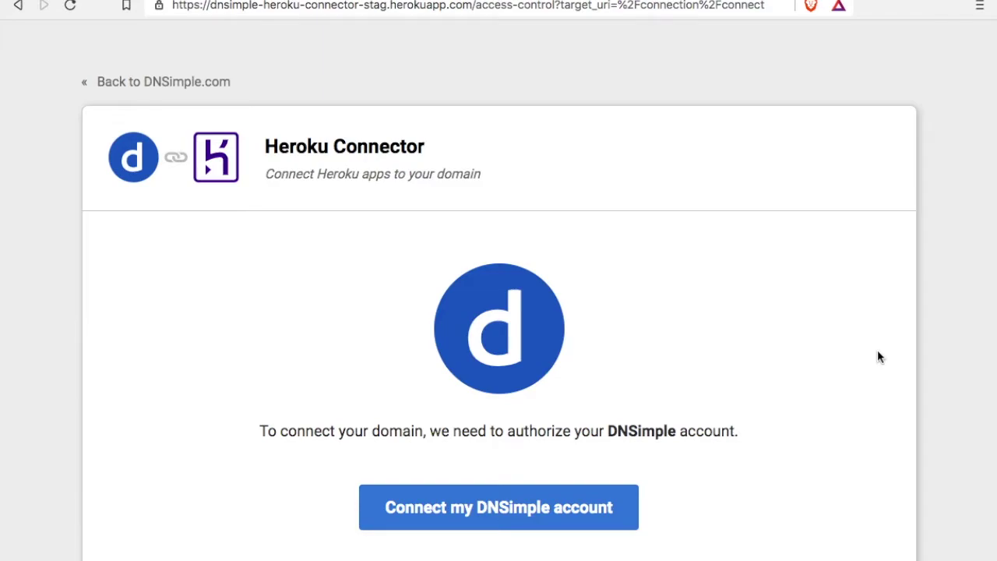
Authorize the Heroku Connector to access the DNSimple account.
left_click(506, 514)
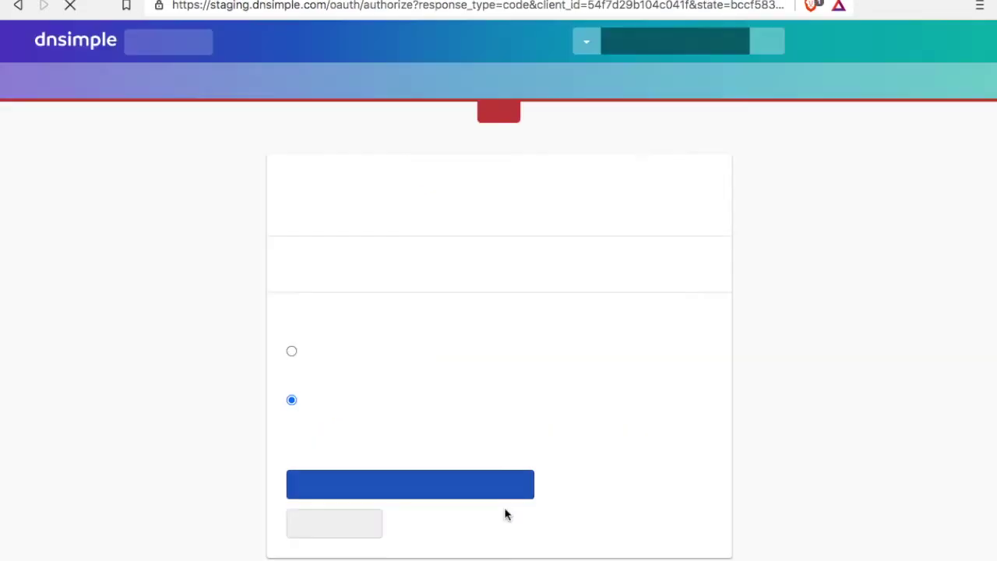
scroll(726, 351, "down", 2)
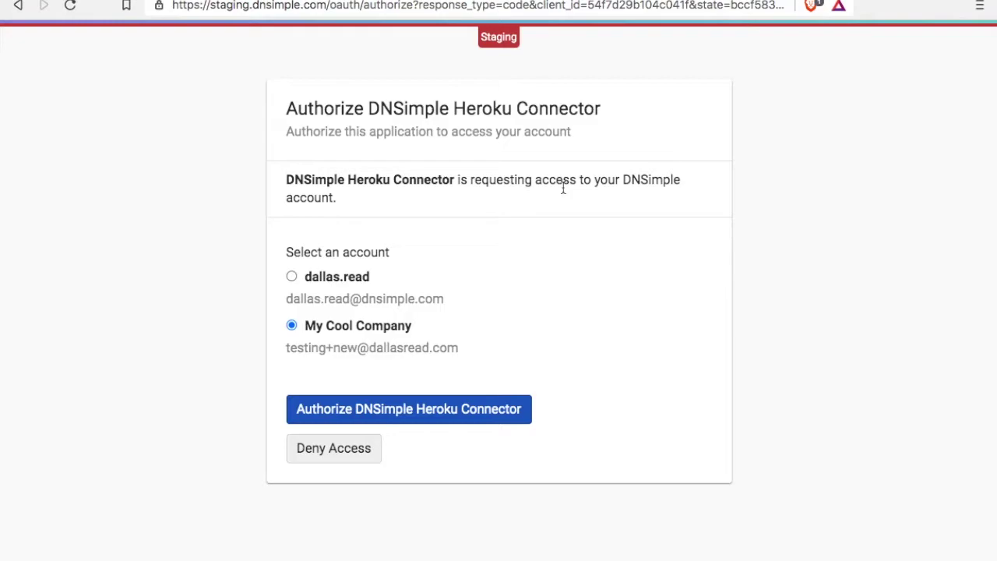
left_click(391, 417)
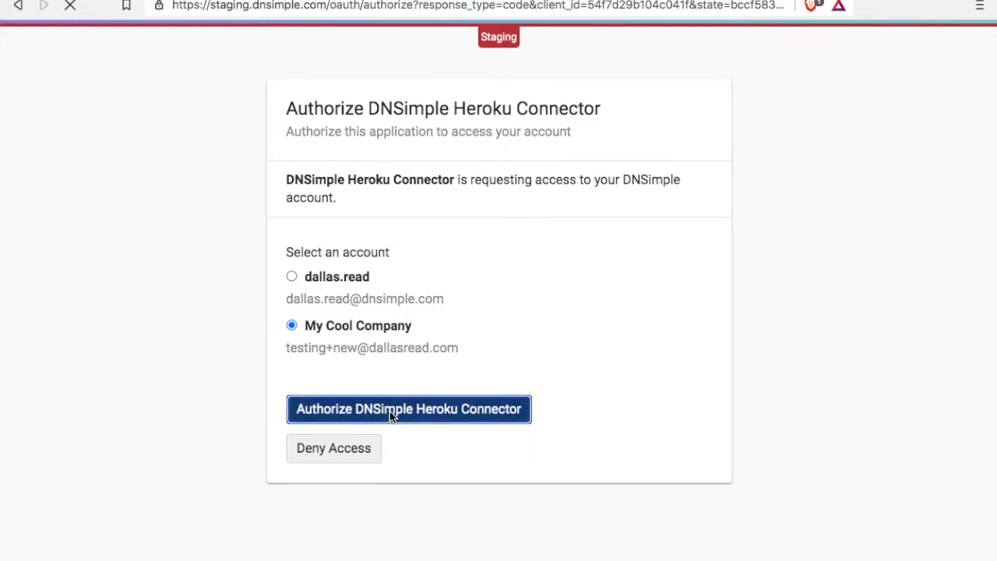
scroll(391, 417, "down", 2)
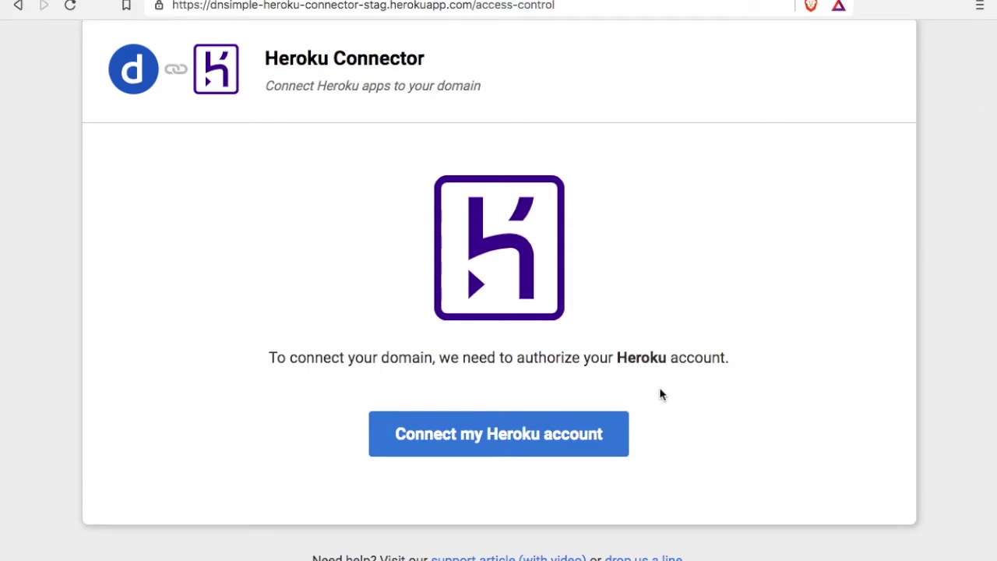
Begin connecting the Heroku account and review the connector's access request.
left_click(570, 437)
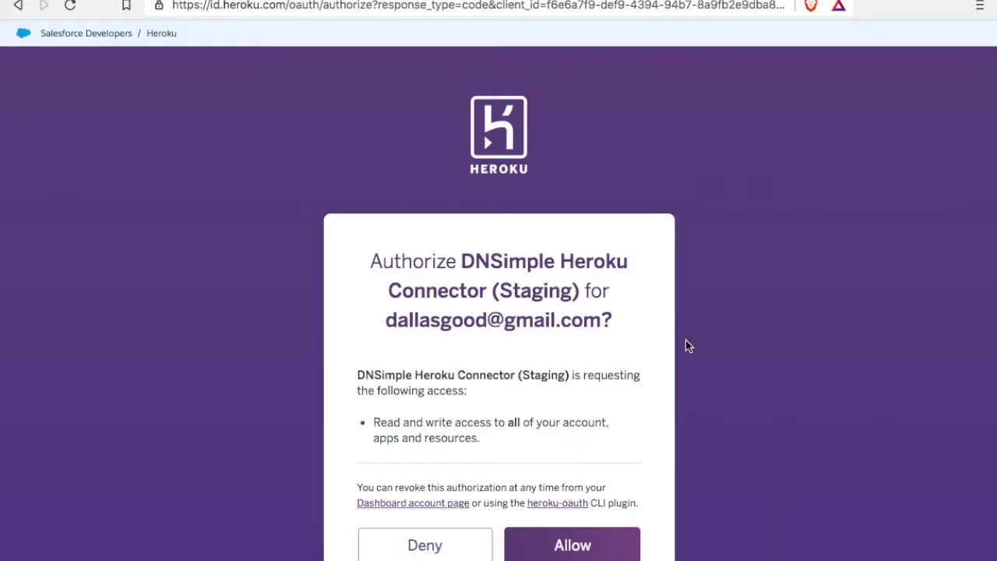
scroll(701, 331, "down", 3)
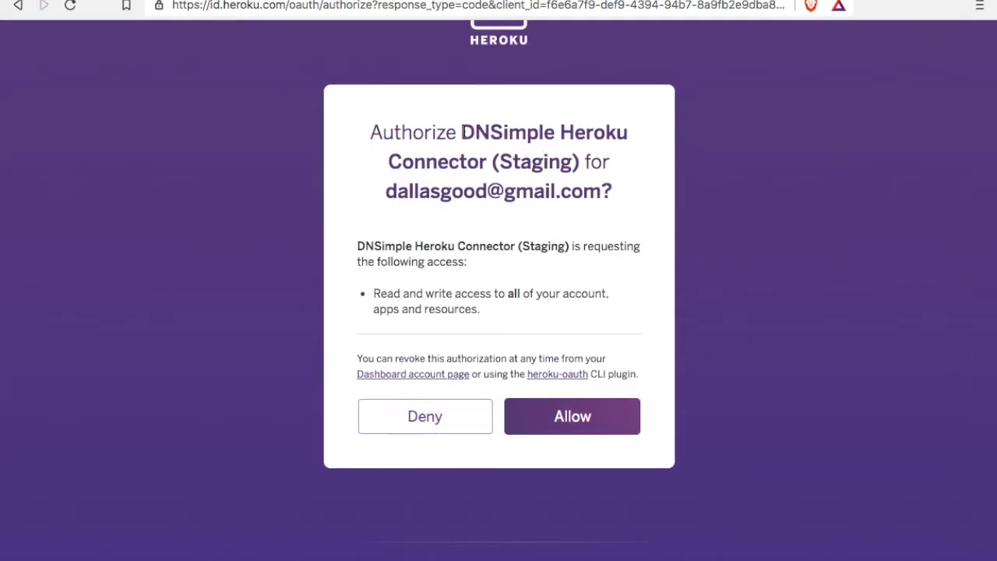
left_click_drag(462, 132, 579, 162)
left_click(820, 347)
Allow Heroku access, choose domain-troubleshooting, enter 'app' as mounting point, and preview the changes.
left_click(575, 433)
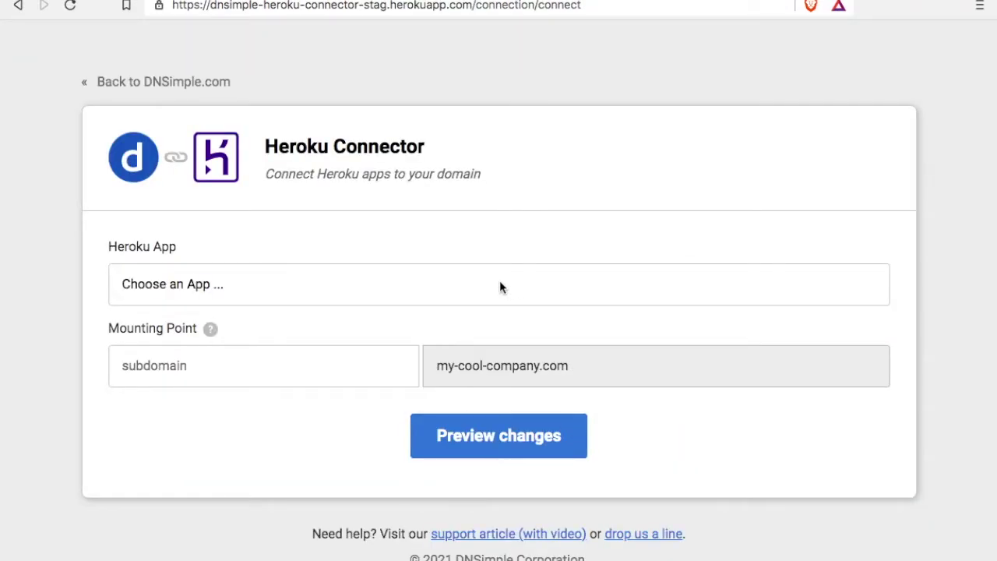
key("Tab")
key("Tab")
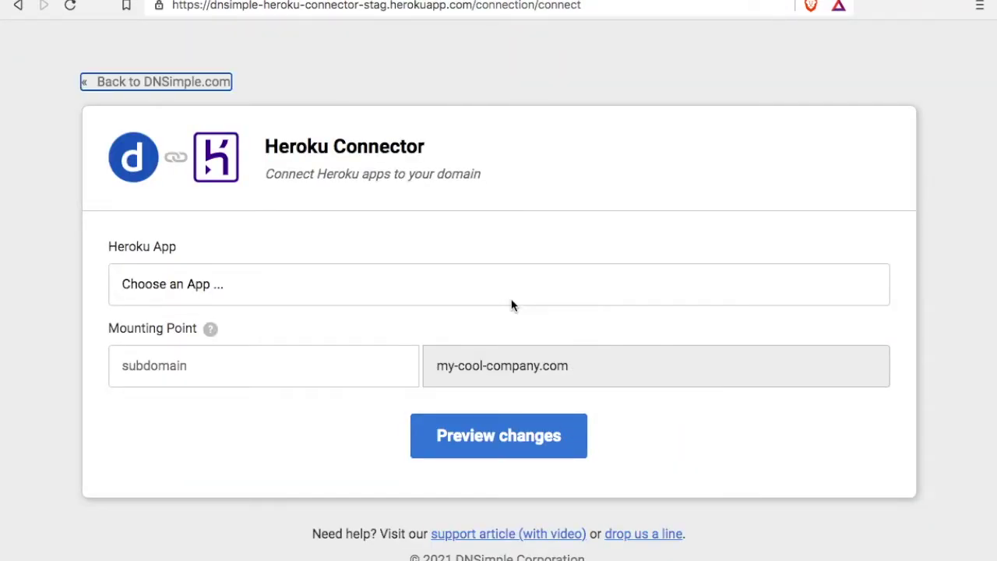
key("d")
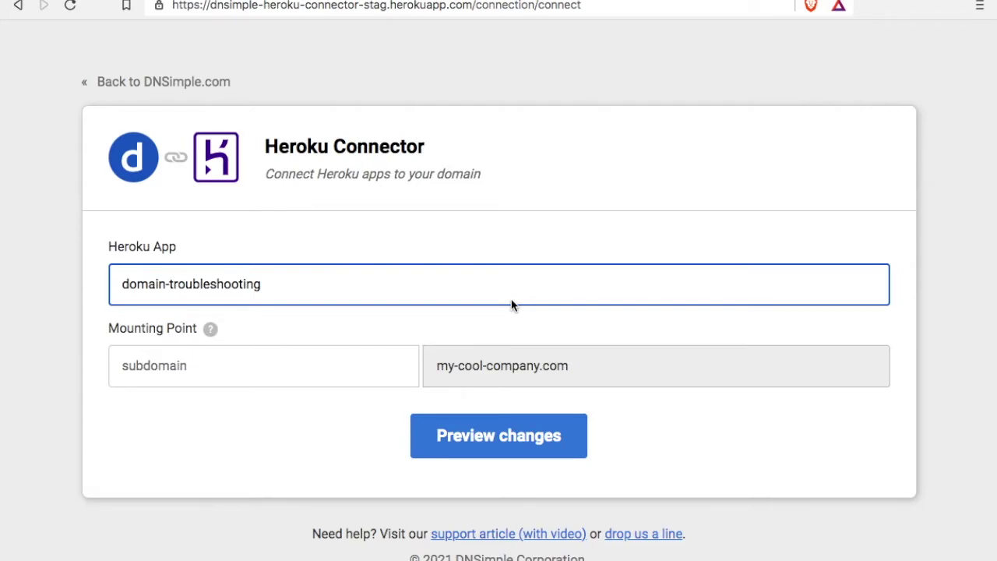
key("Tab")
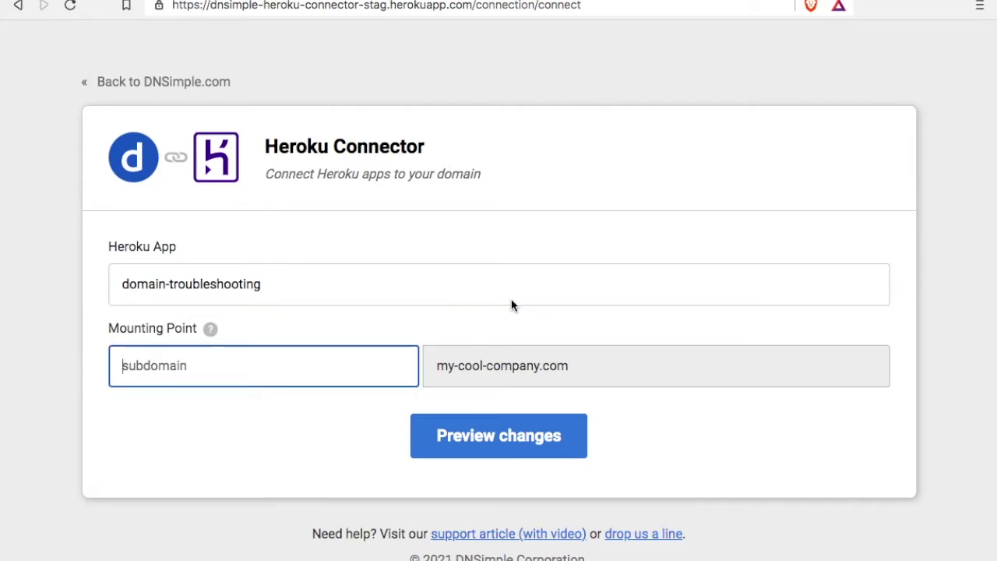
type("app")
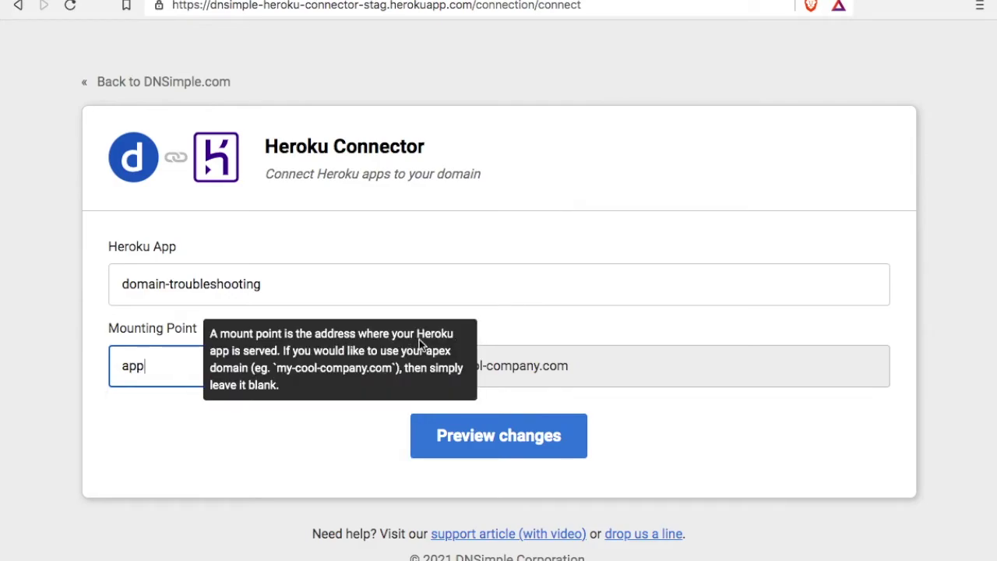
left_click(261, 442)
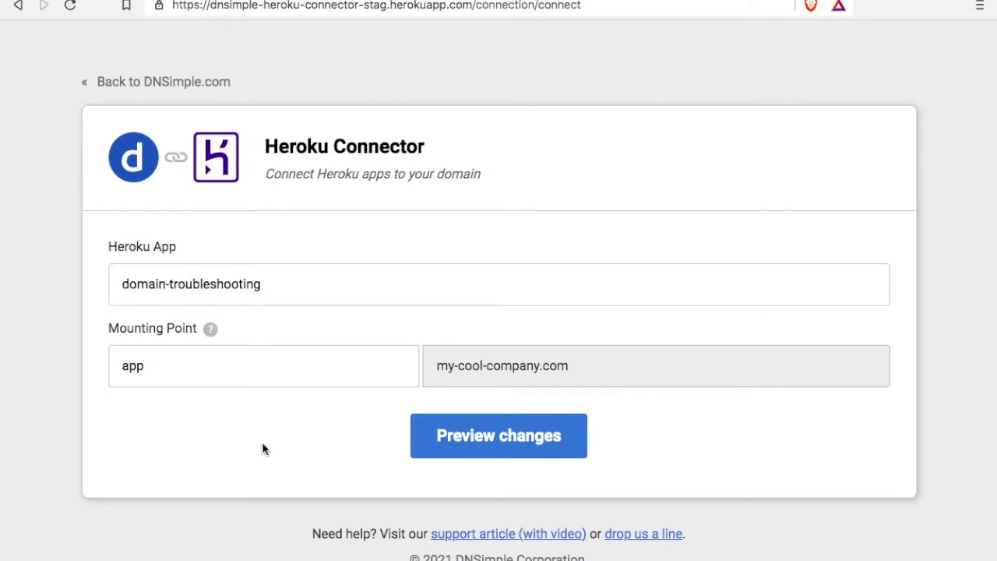
left_click(434, 445)
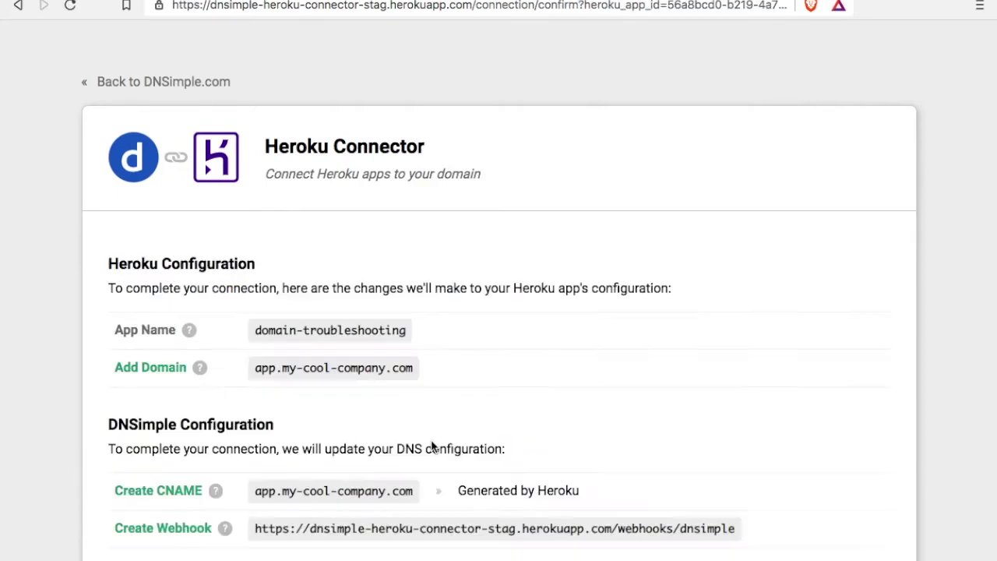
scroll(434, 447, "down", 3)
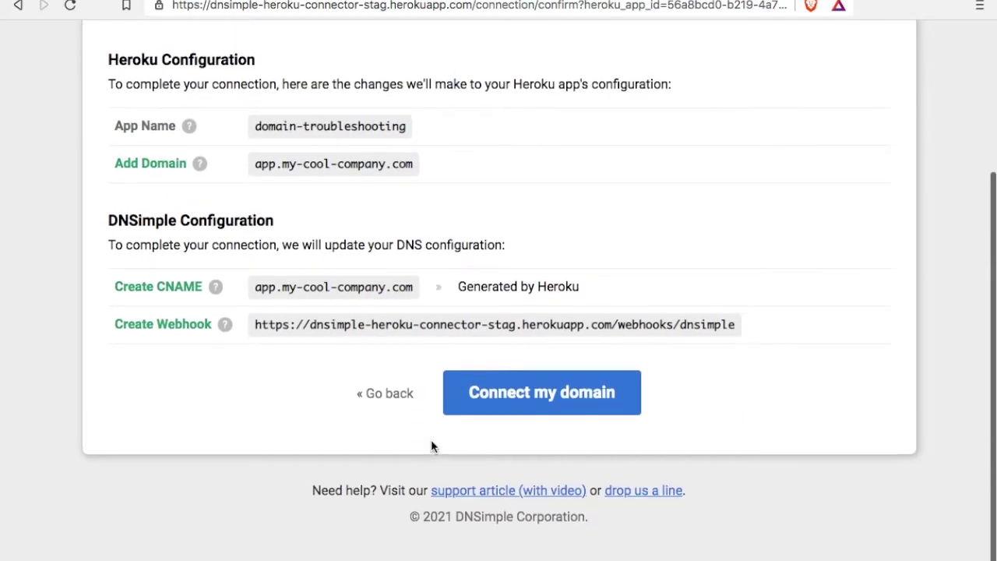
scroll(705, 465, "up", 1)
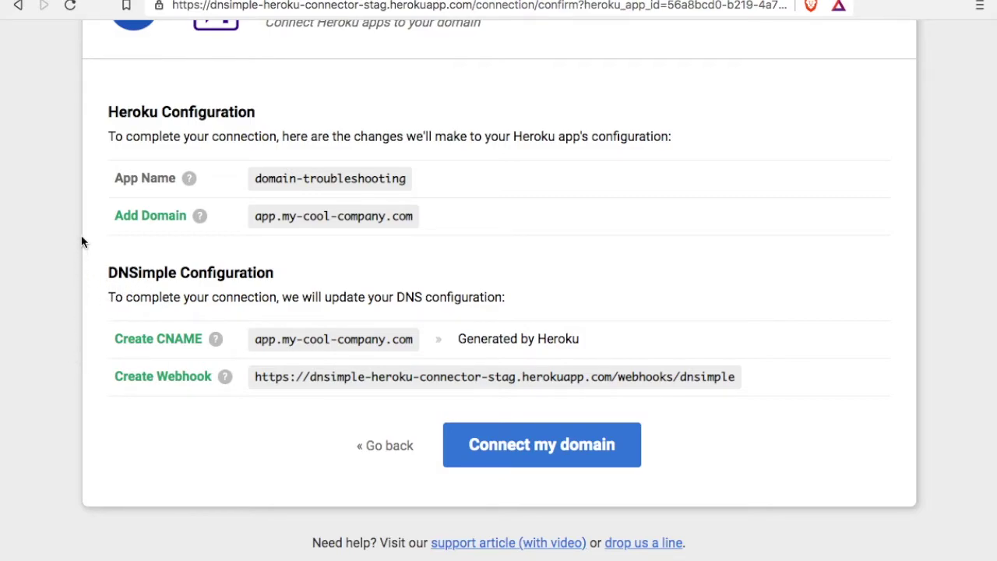
Connect app.my-cool-company.com, then view and close the new connection's metadata.
mouse_move(129, 212)
left_click(598, 448)
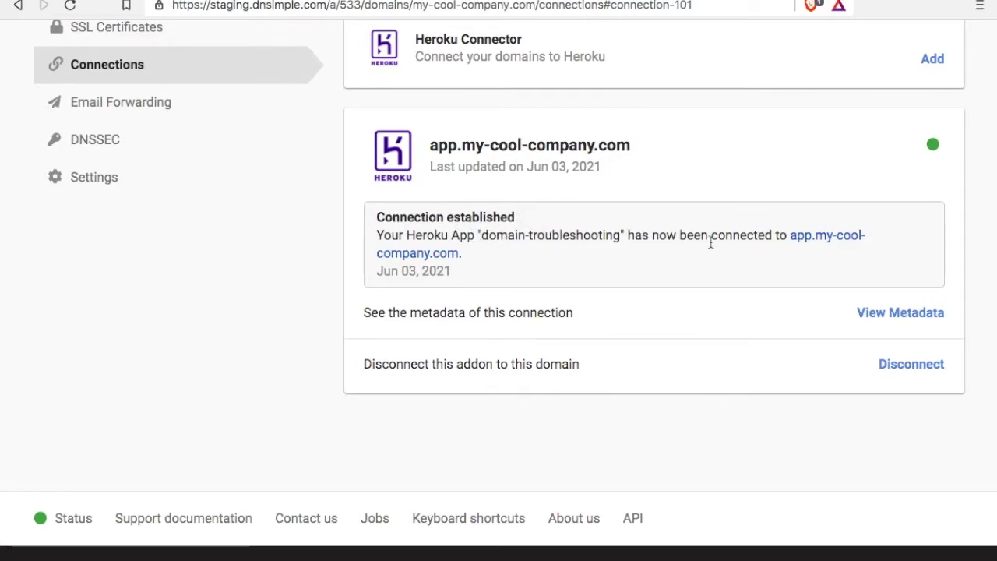
left_click(893, 315)
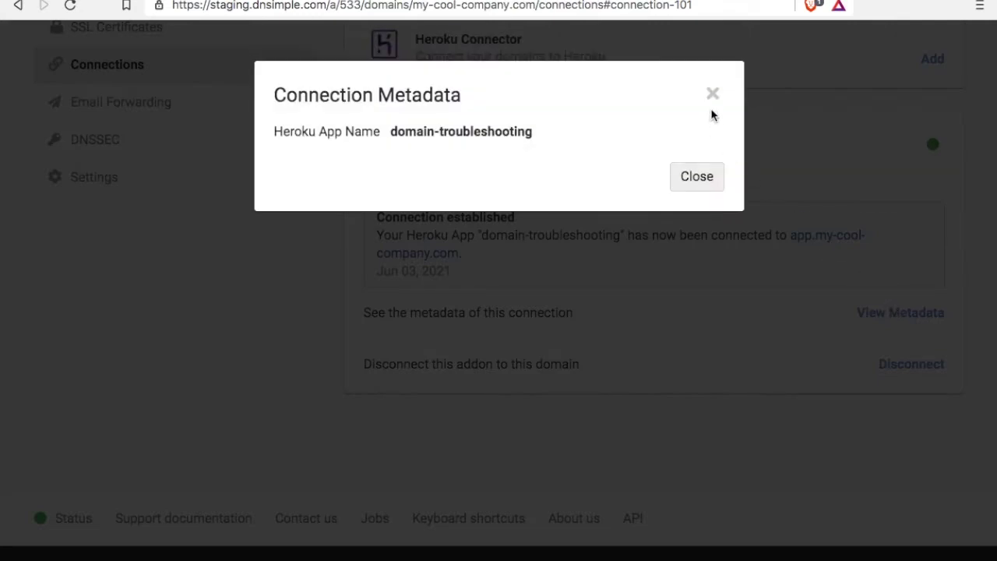
left_click(710, 97)
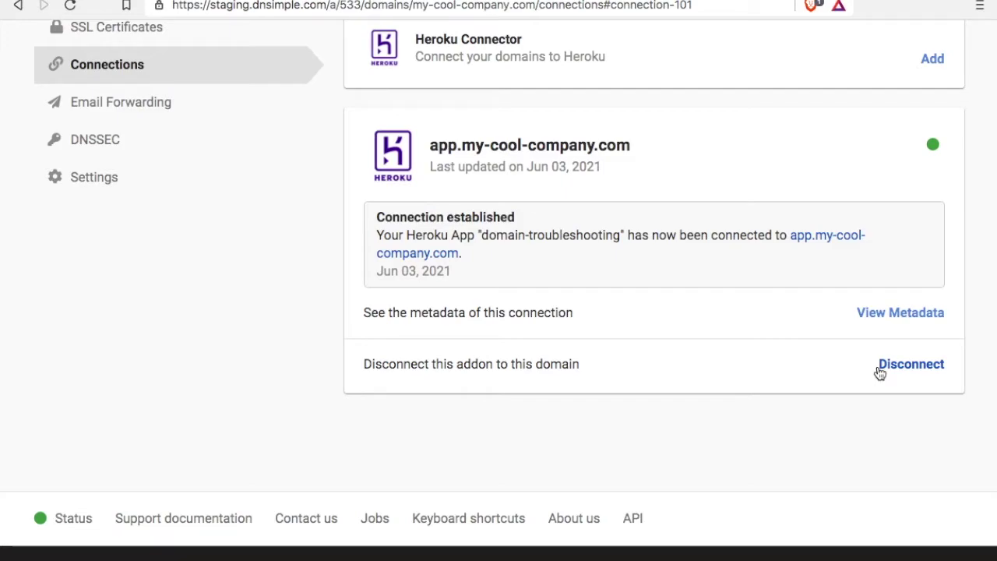
scroll(862, 283, "up", 3)
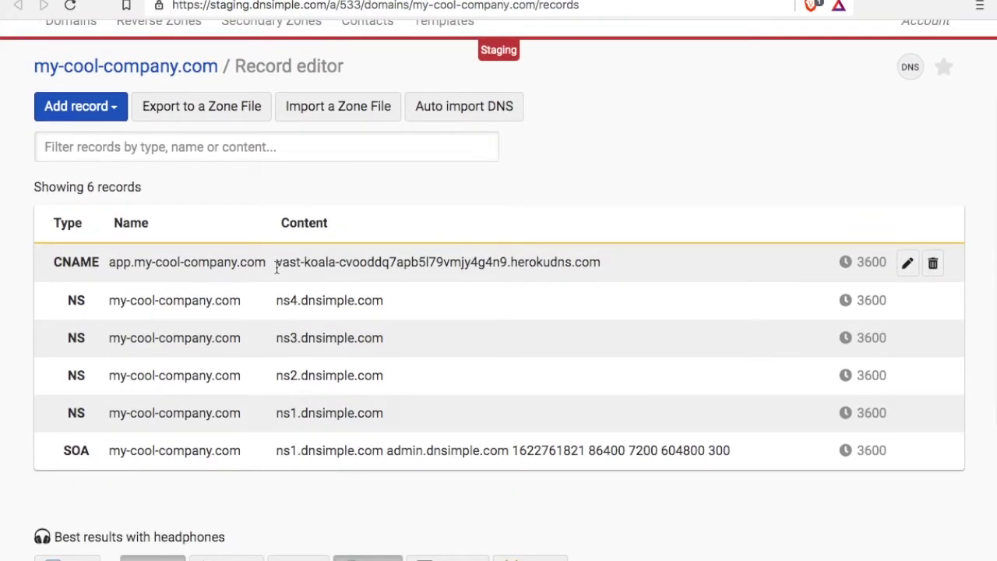
Select the CNAME's herokudns.com target, then switch to the Heroku dashboard tab.
left_click_drag(277, 262, 602, 263)
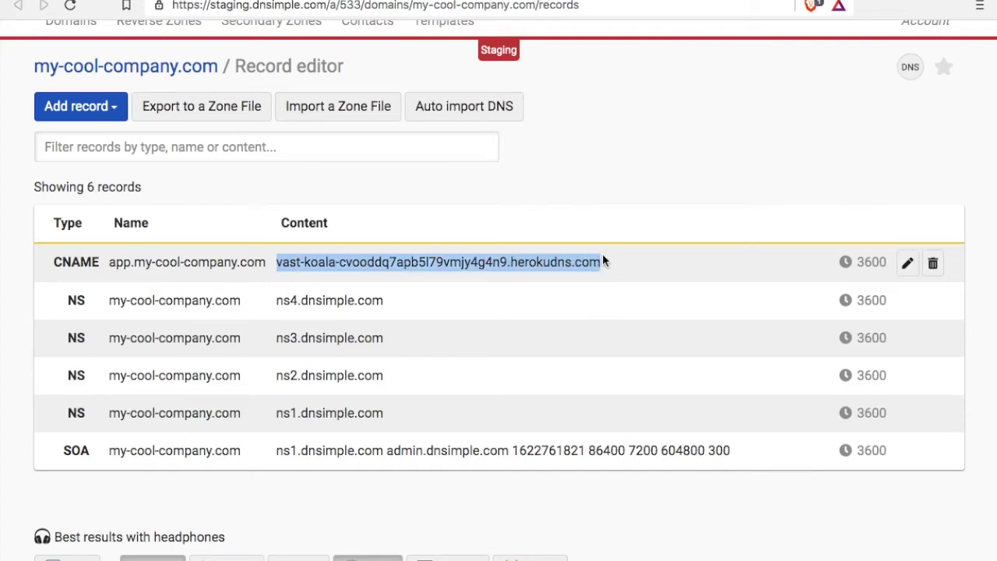
left_click(499, 2)
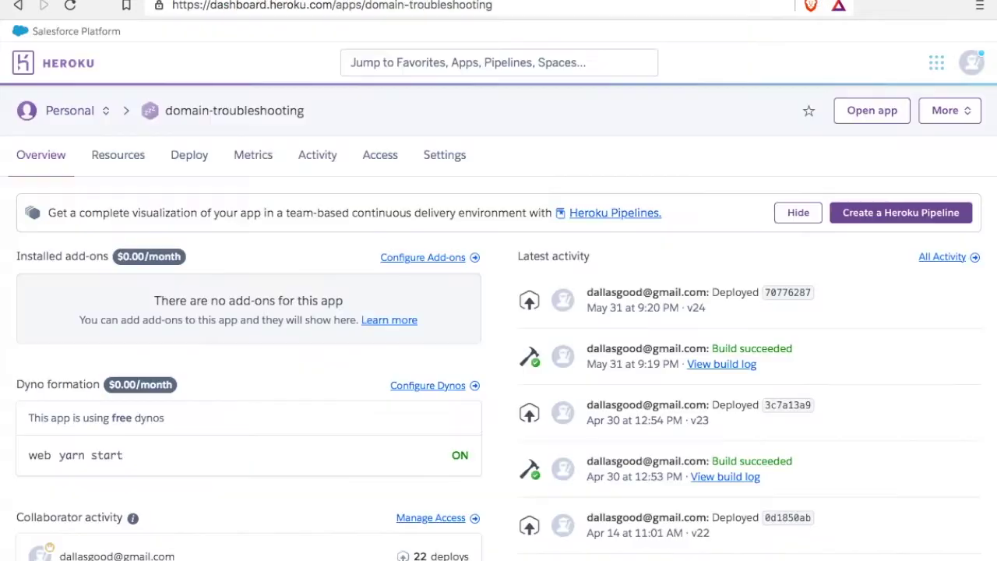
Check the DNS target under Domains in domain-troubleshooting's Settings, then return to DNSimple's record editor.
left_click(439, 156)
scroll(558, 234, "down", 1)
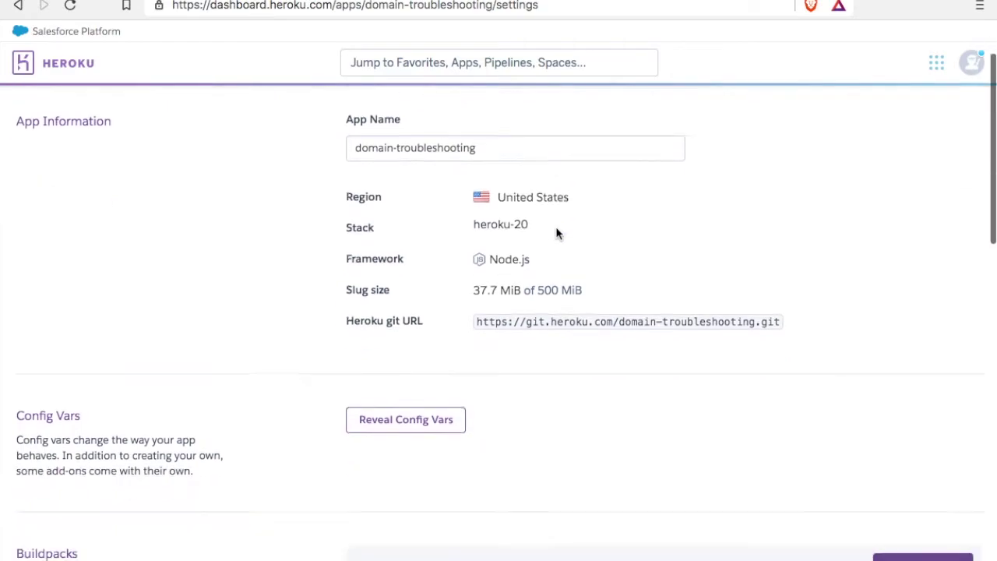
scroll(558, 234, "down", 15)
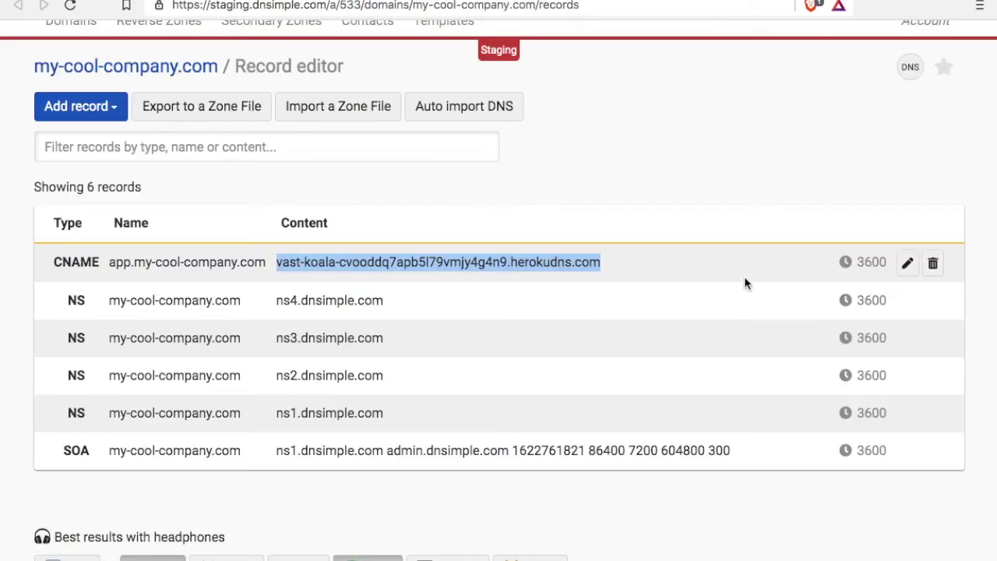
left_click(846, 211)
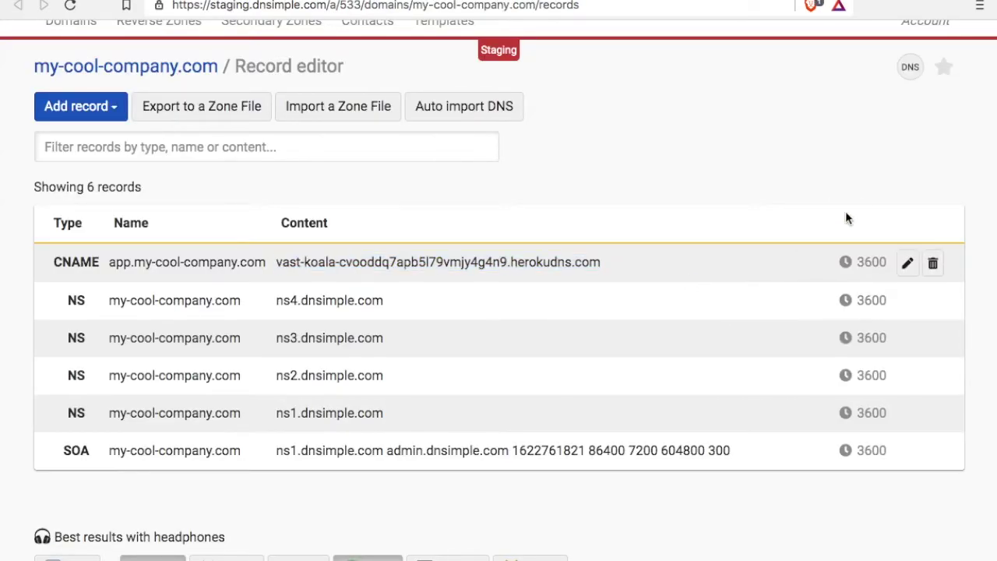
Delete the trailing 'm' from the app CNAME's Content so it targets herokudns.co, and update it.
left_click(908, 267)
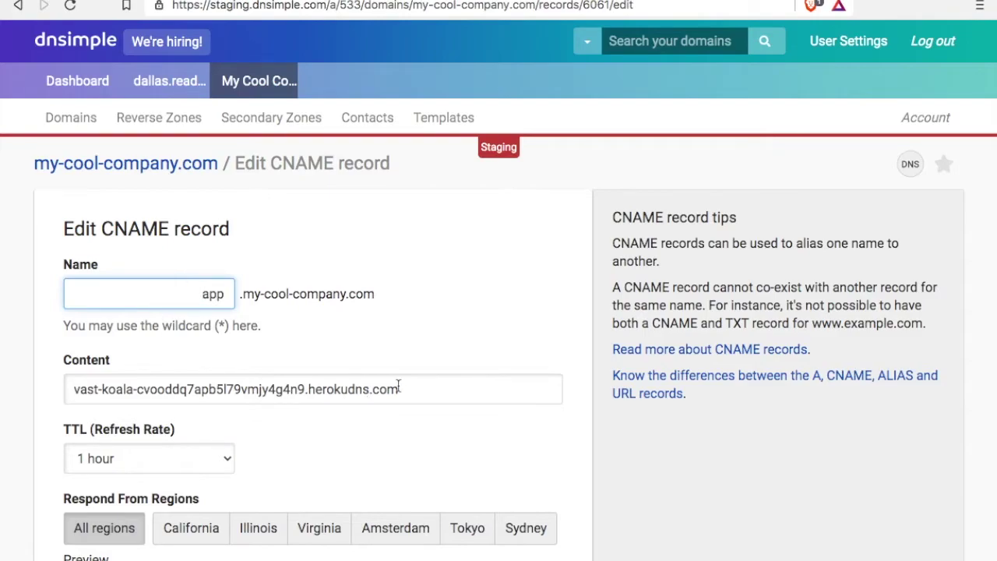
left_click(421, 387)
key("BackSpace")
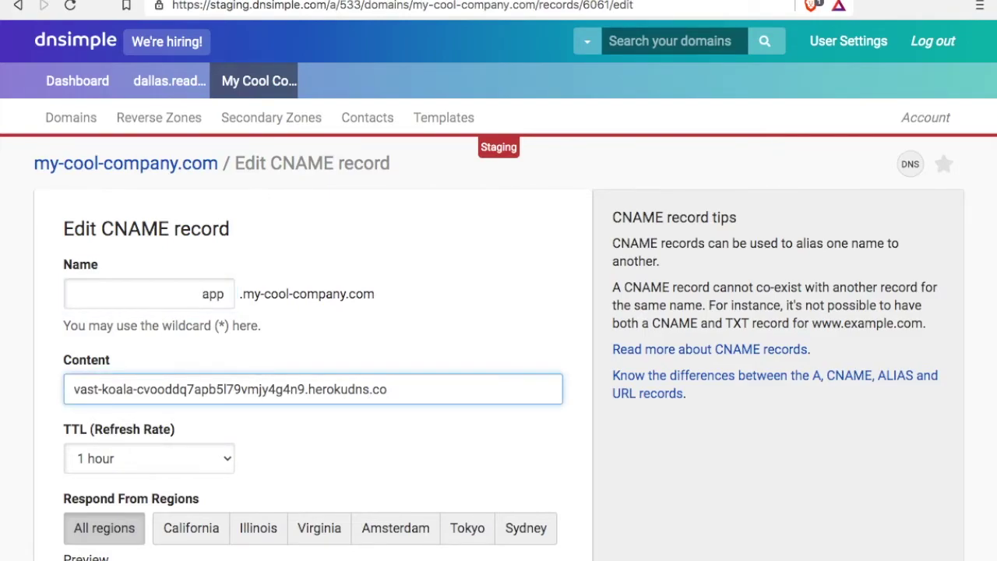
scroll(418, 376, "down", 3)
left_click(503, 444)
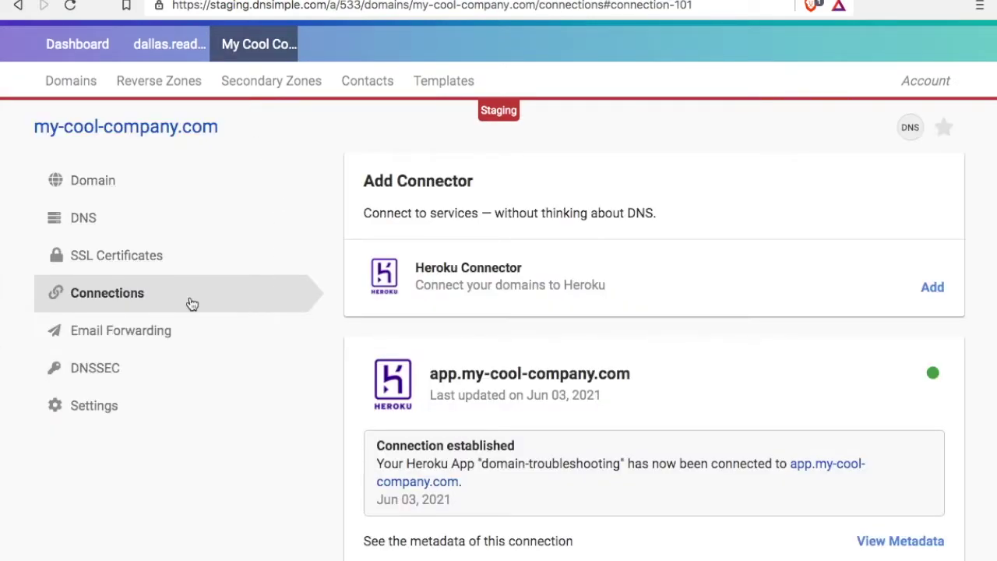
Refresh Connections and read the Broken warning blaming the CNAME change and advising re-connect.
left_click(192, 304)
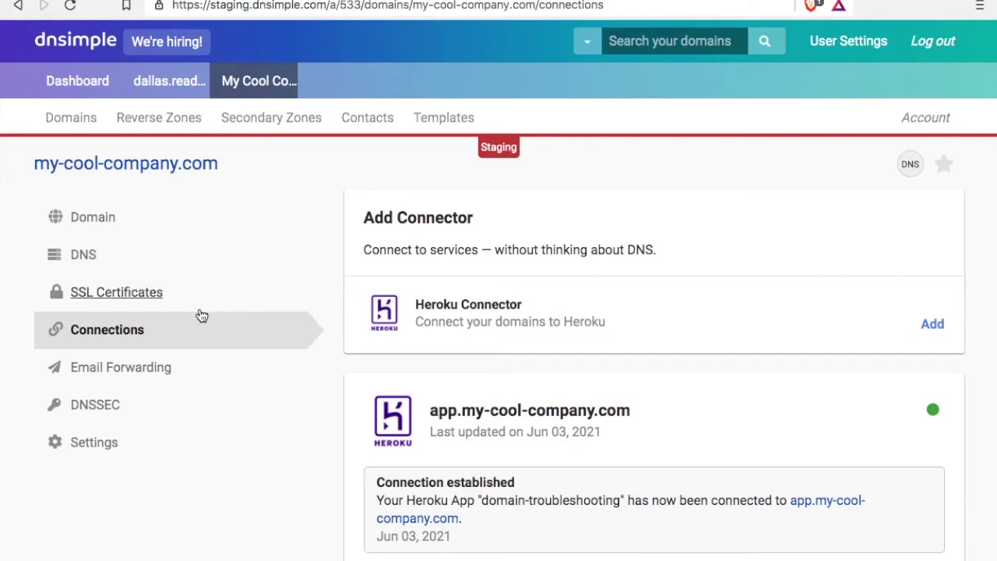
left_click(185, 331)
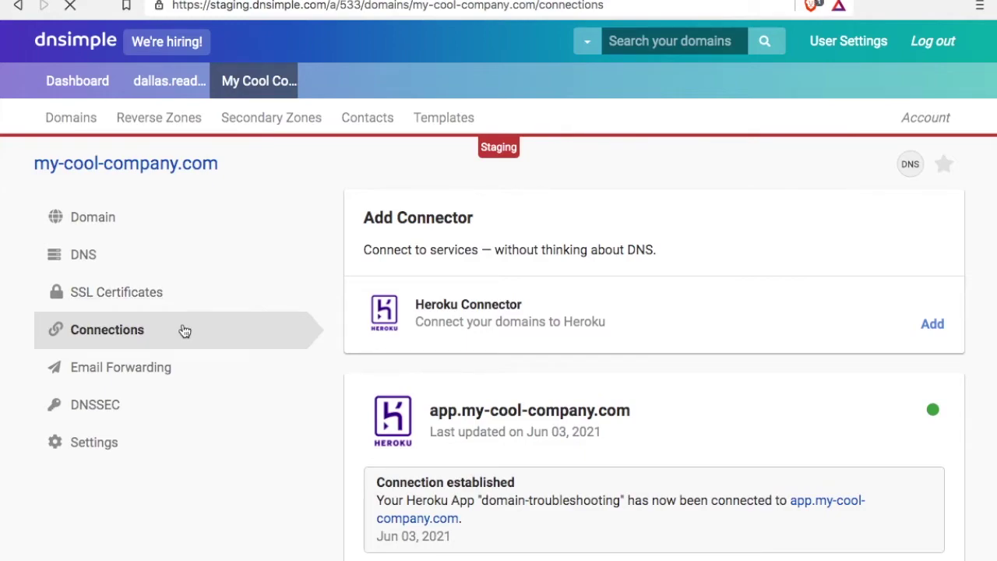
scroll(183, 330, "down", 3)
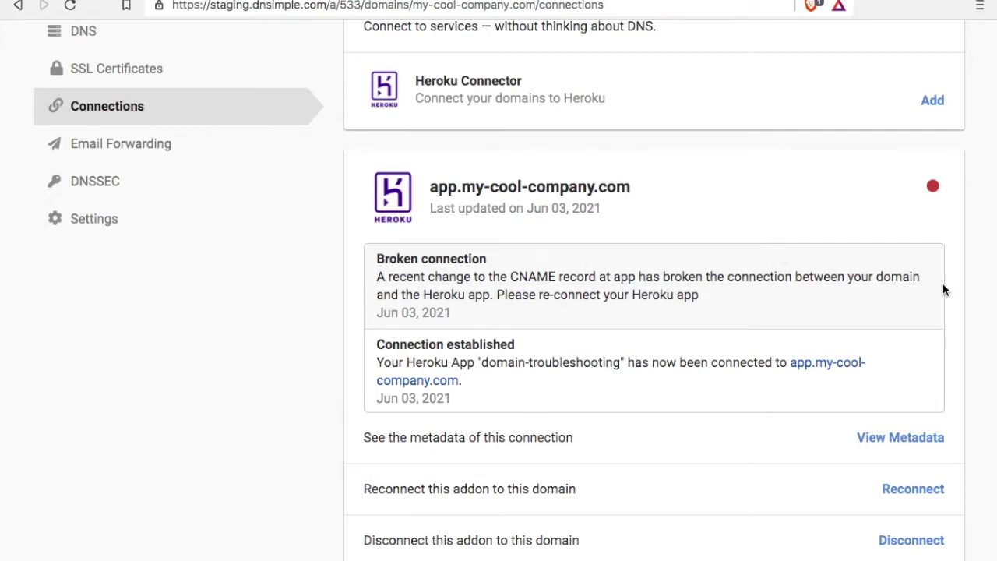
left_click_drag(497, 294, 741, 290)
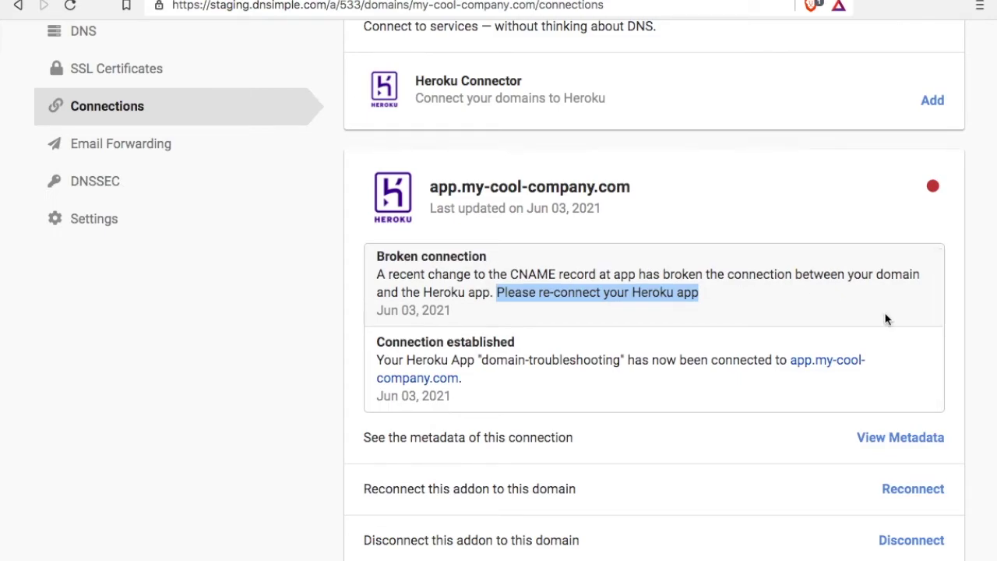
scroll(978, 334, "down", 3)
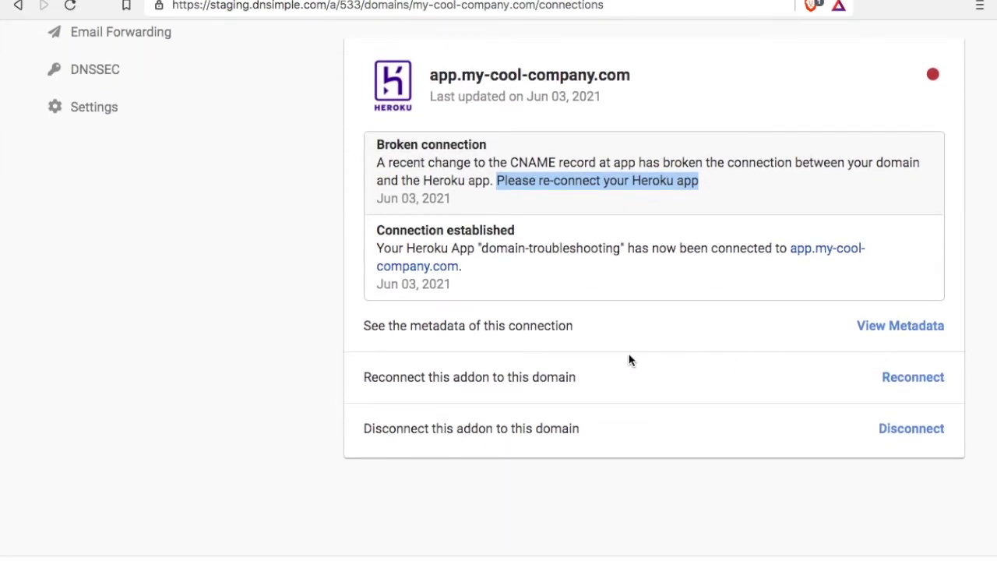
Reconnect the broken connection, authorizing DNSimple and Heroku, and note the faulty herokudns.co target.
left_click(929, 381)
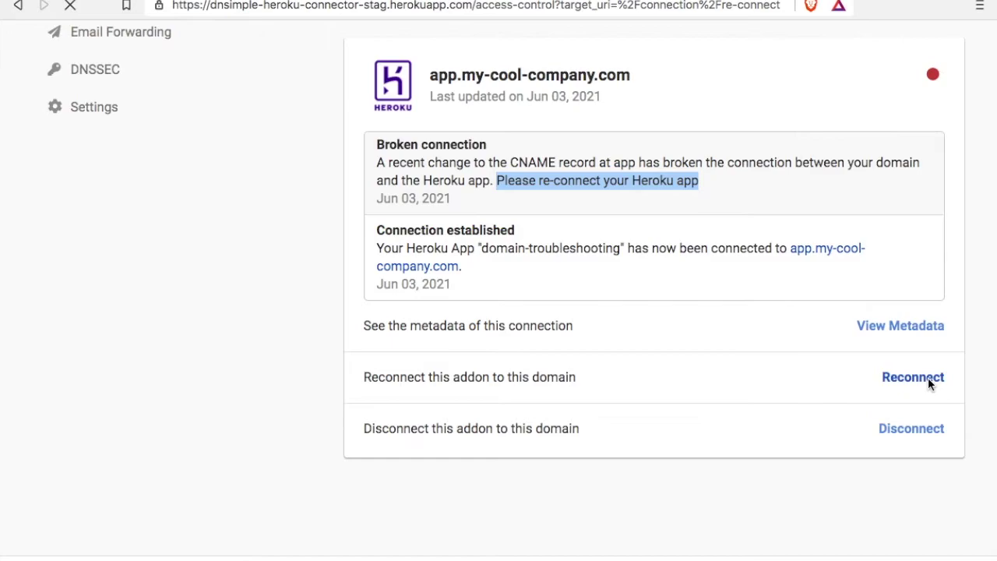
scroll(779, 319, "down", 3)
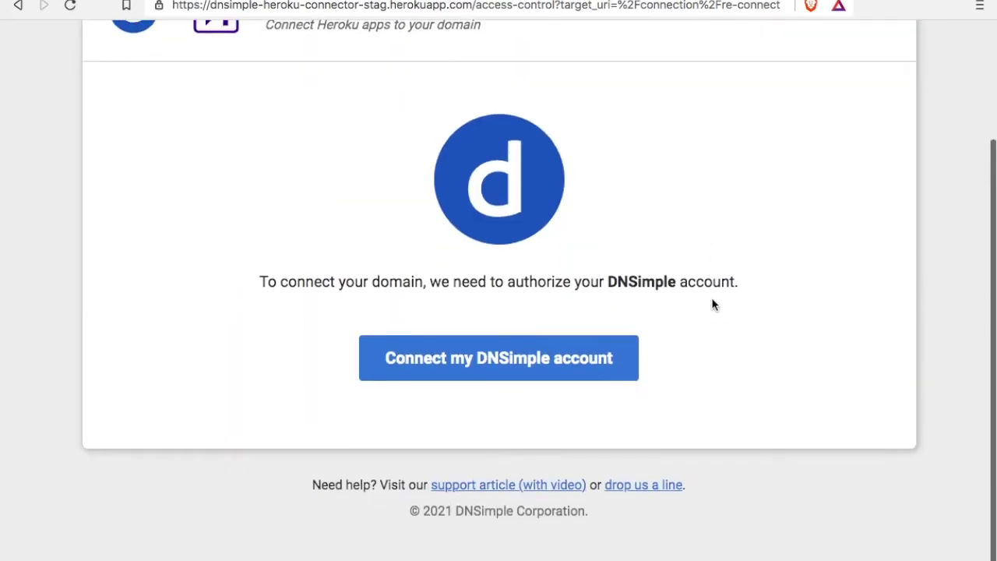
left_click(556, 345)
scroll(555, 345, "down", 3)
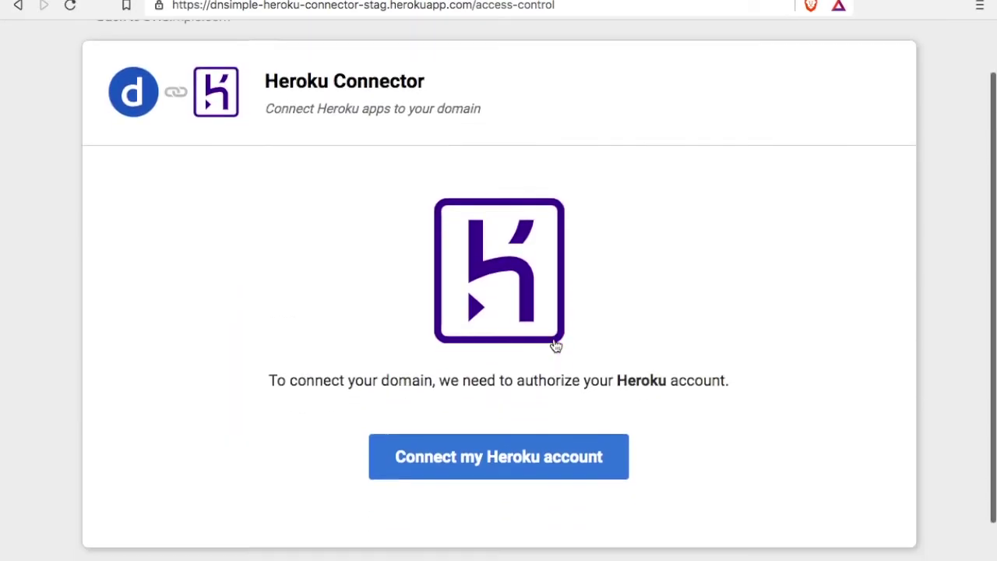
left_click(510, 421)
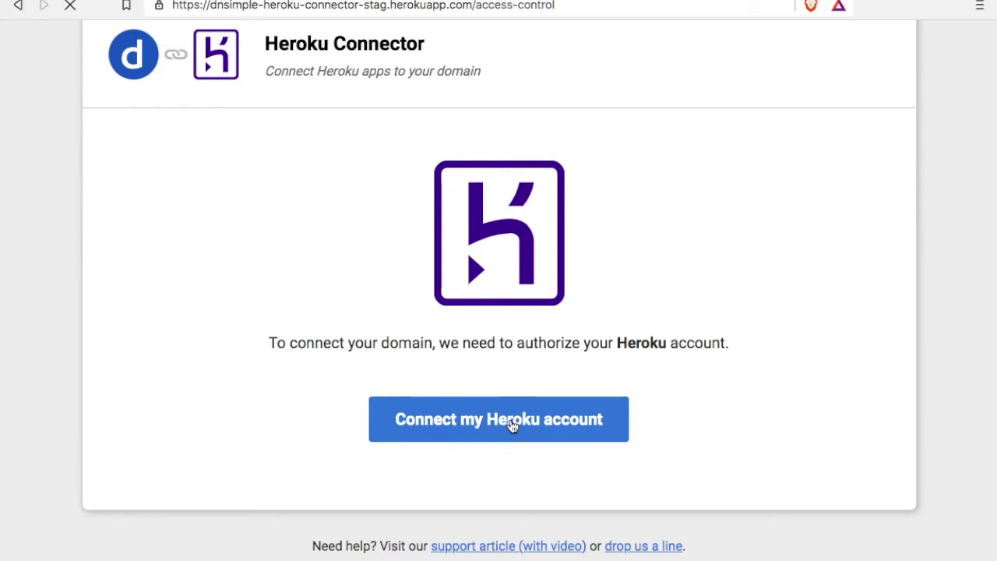
scroll(512, 427, "down", 3)
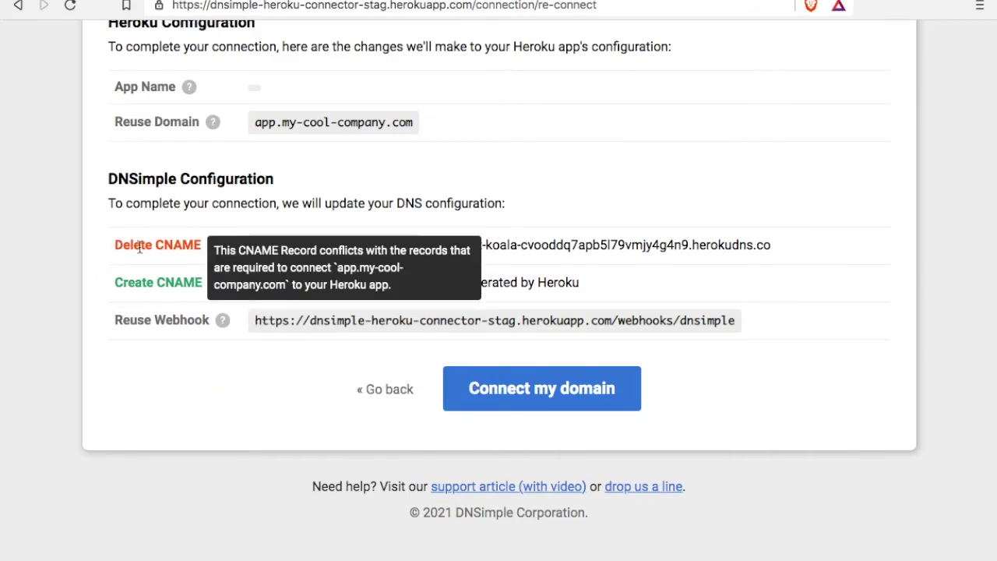
left_click_drag(790, 242, 735, 243)
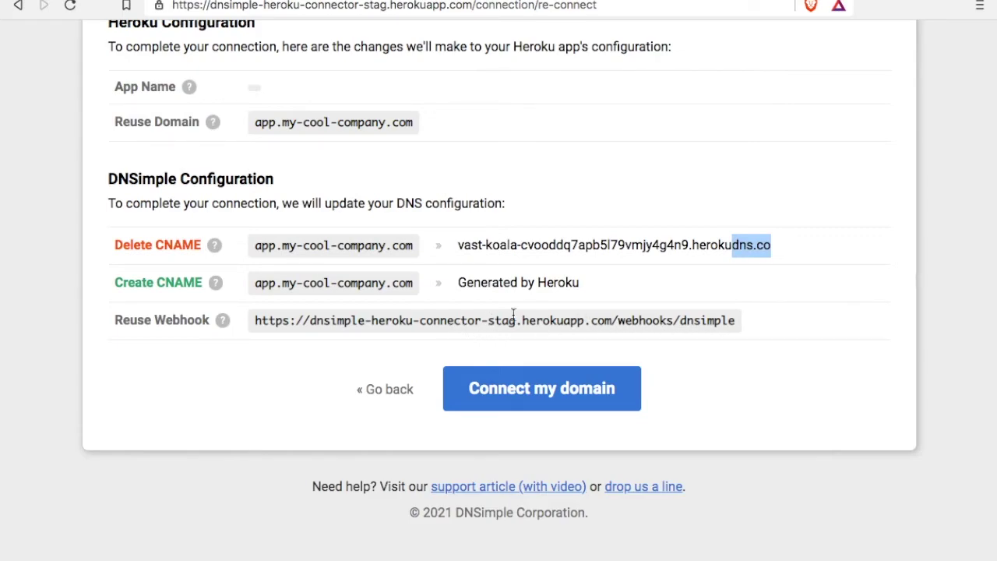
mouse_move(130, 123)
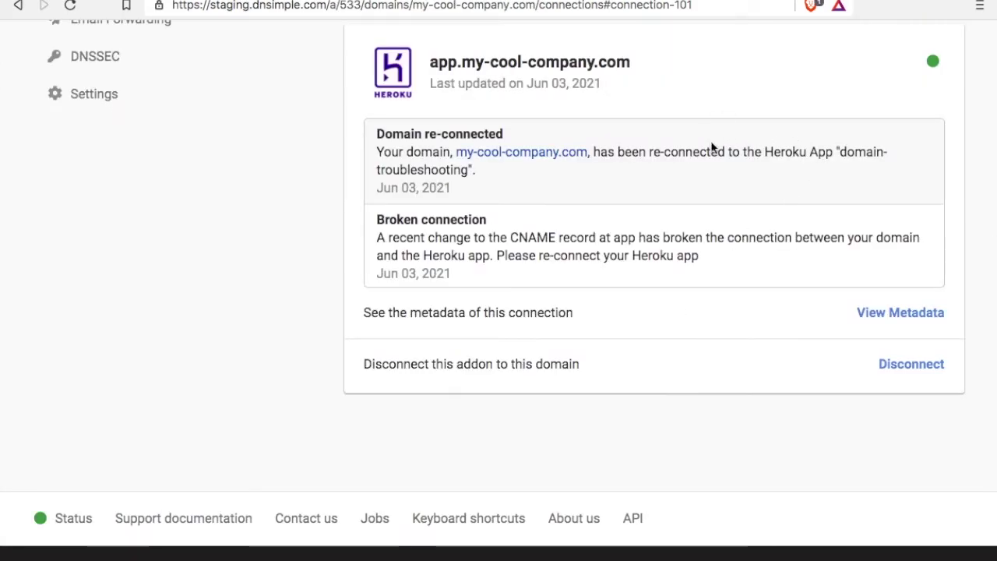
Confirm the Domain re-connected entry for app.my-cool-company.com, then start disconnecting it.
mouse_move(930, 59)
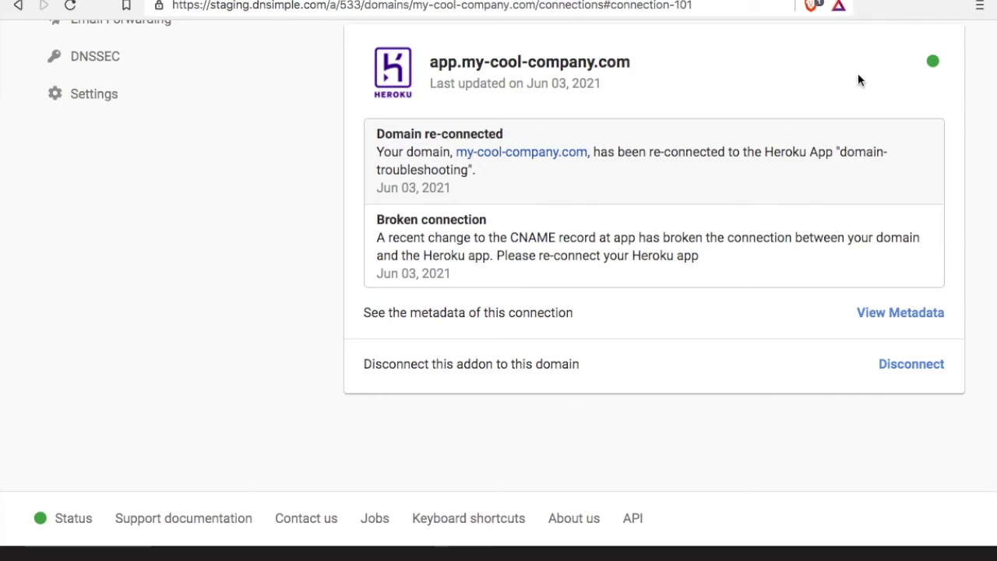
scroll(894, 91, "up", 3)
scroll(895, 95, "down", 3)
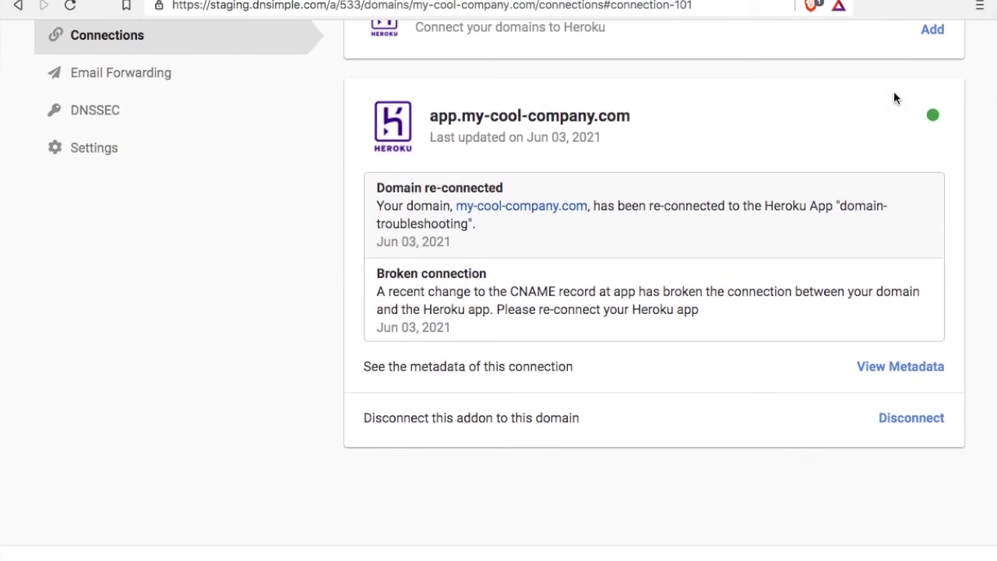
left_click(920, 427)
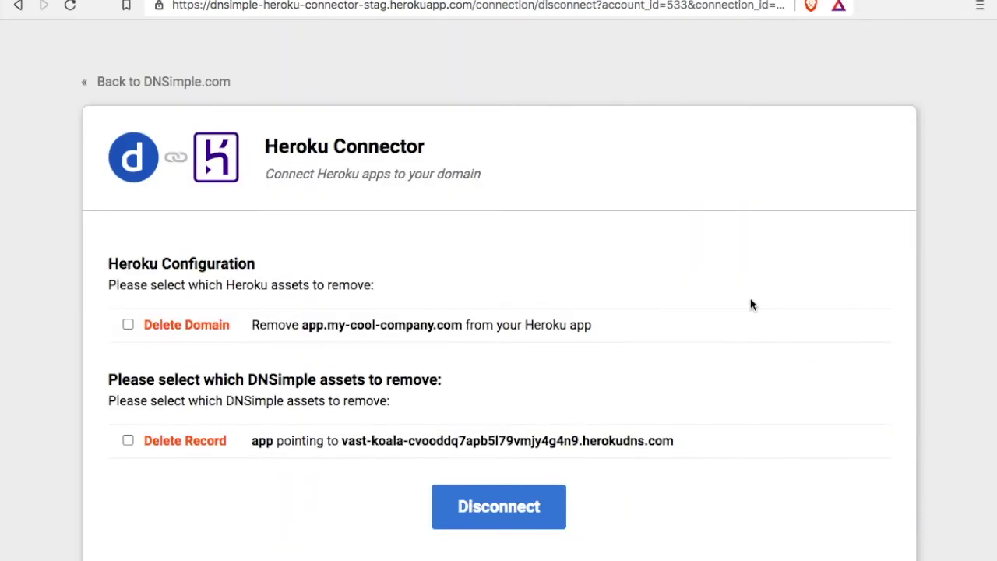
Disconnect with Delete Domain and Delete Record both ticked, removing the Heroku domain and app CNAME.
scroll(753, 304, "down", 2)
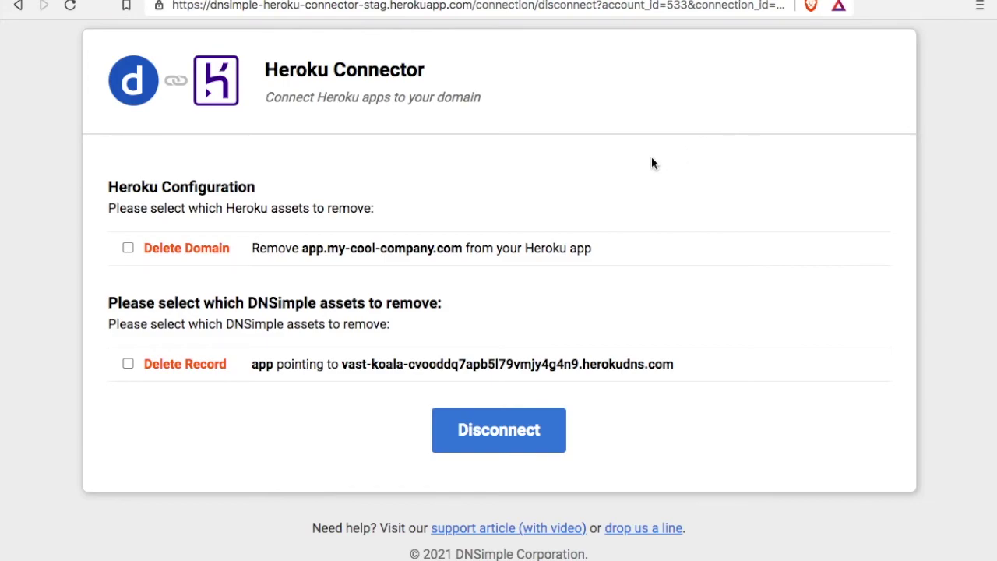
left_click(128, 248)
left_click(128, 365)
left_click(505, 449)
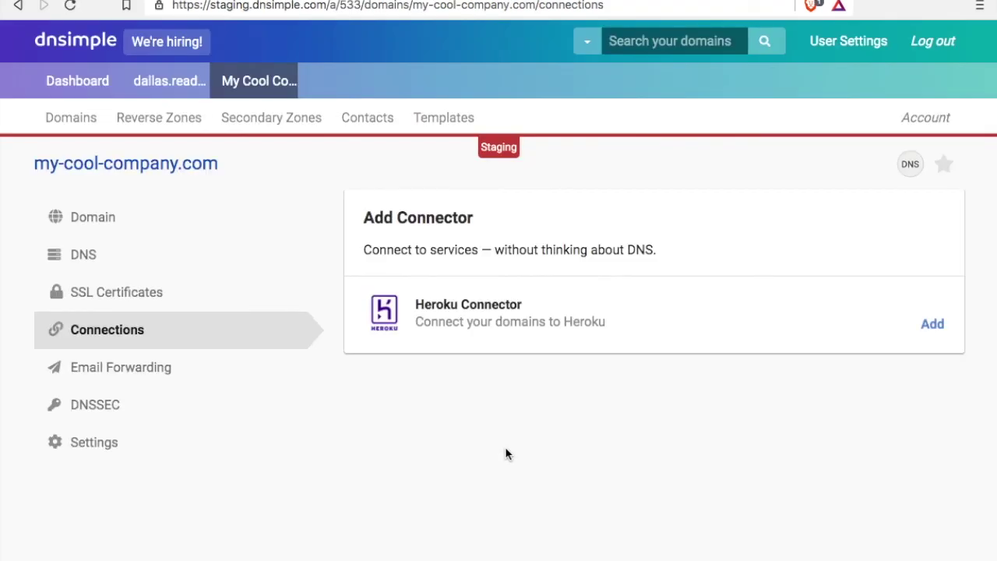
Scroll the my-cool-company.com Connections page to confirm no Heroku connection card remains.
scroll(506, 454, "down", 3)
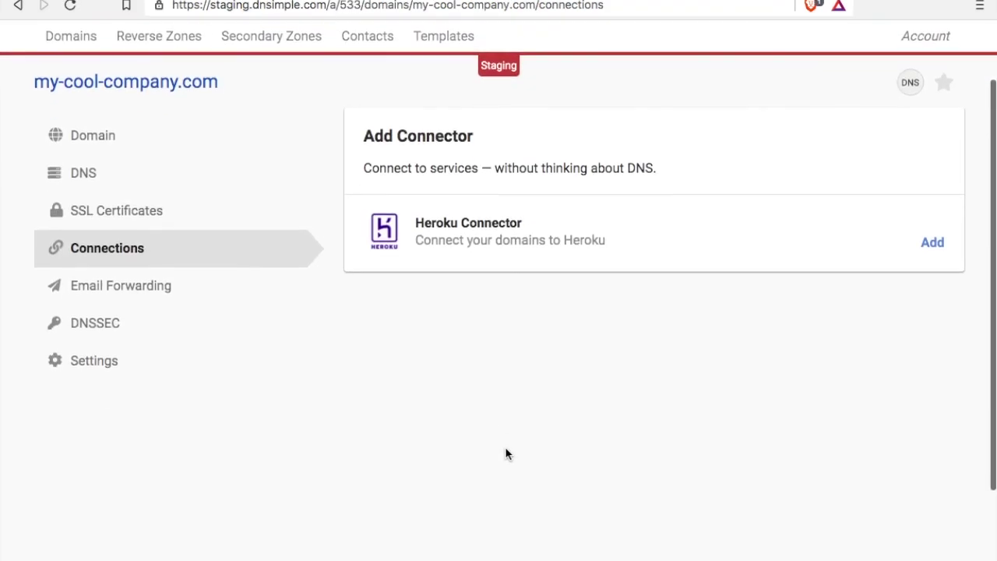
scroll(506, 455, "up", 3)
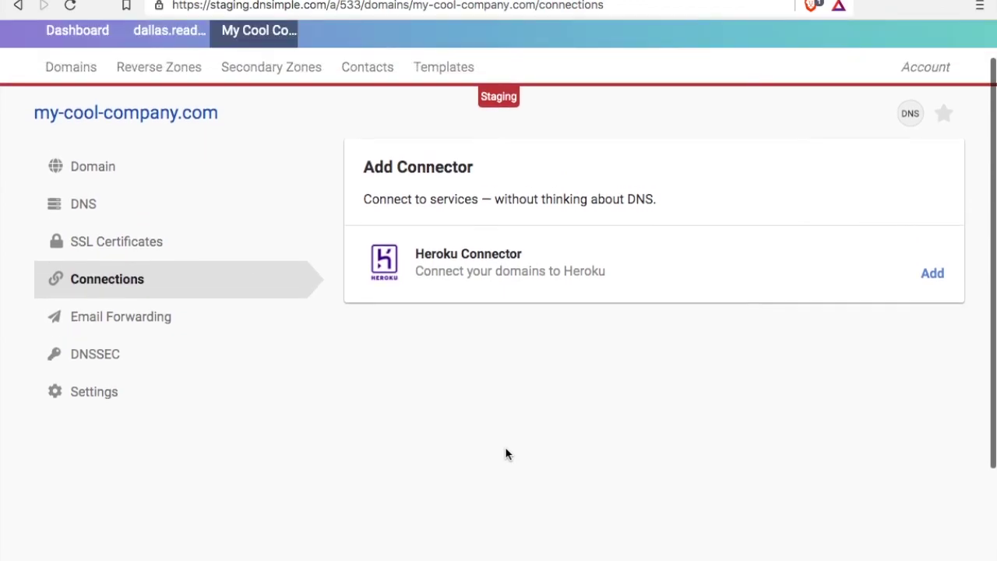